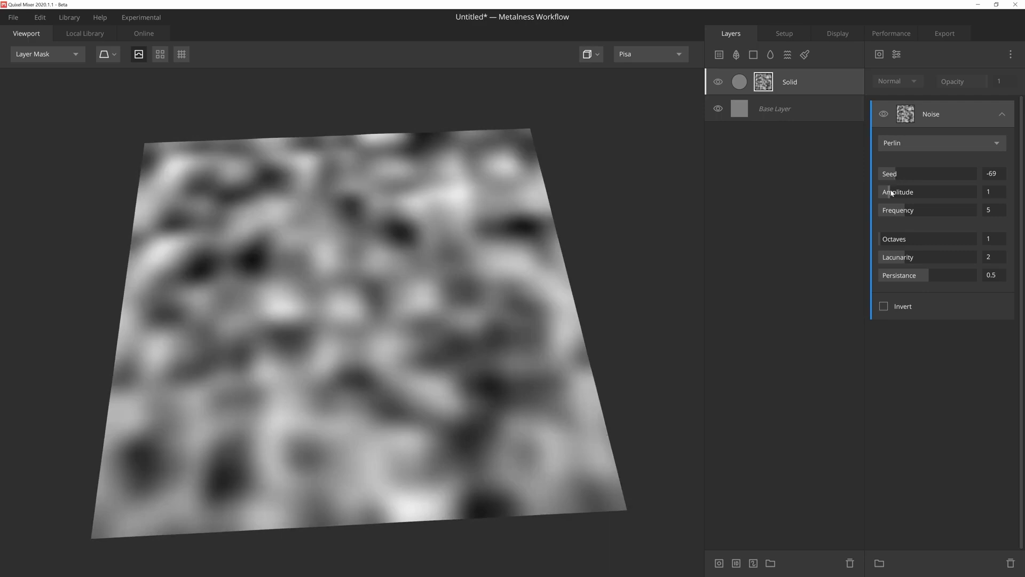
Step: Set the Perlin noise mask to amplitude 2.017, frequency 19.69, octaves 10, lacunarity 2.663 and persistance 0.406, testing its inversion briefly
left_click_drag(892, 193, 976, 212)
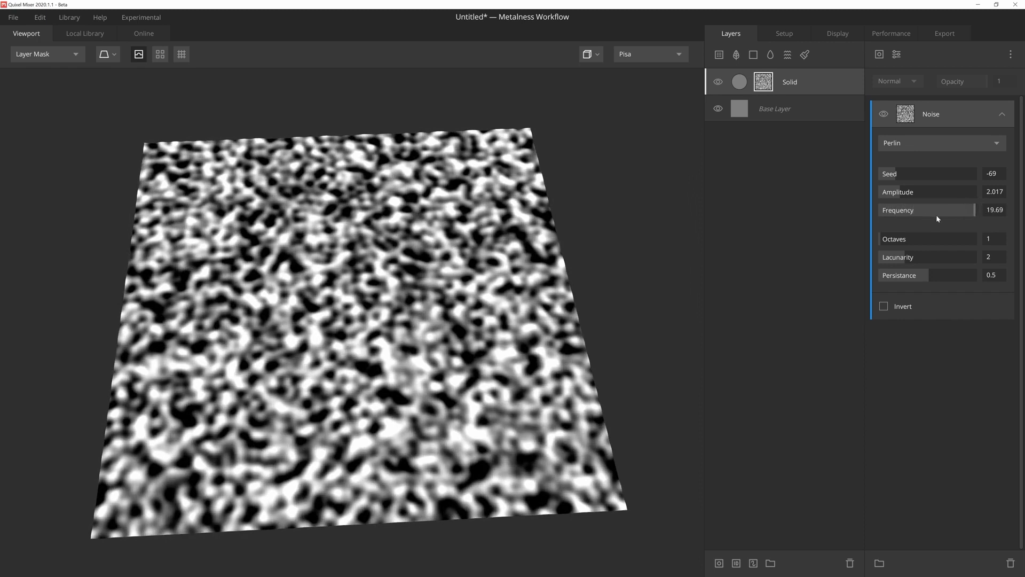
left_click_drag(881, 239, 977, 245)
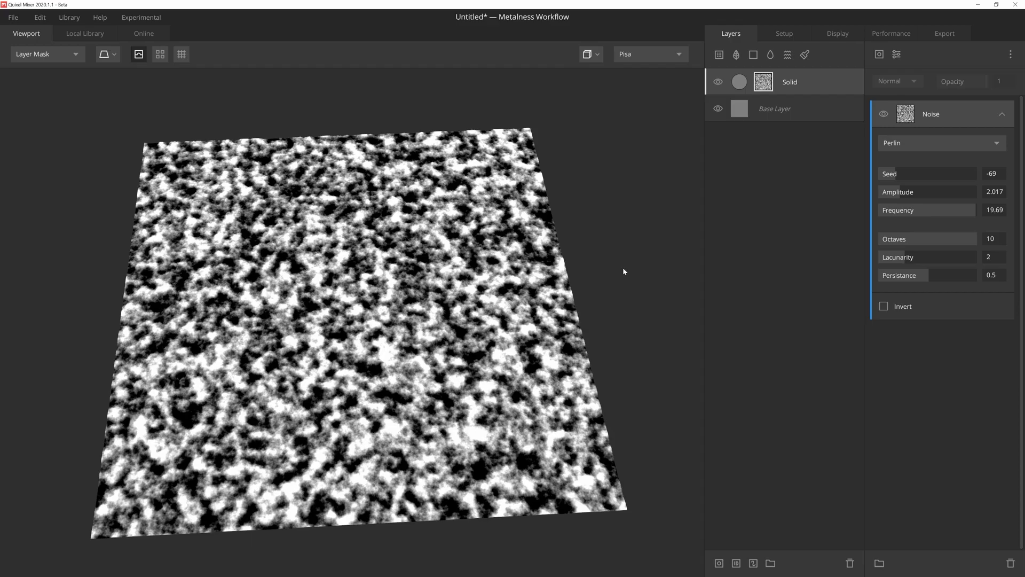
left_click_drag(904, 257, 919, 278)
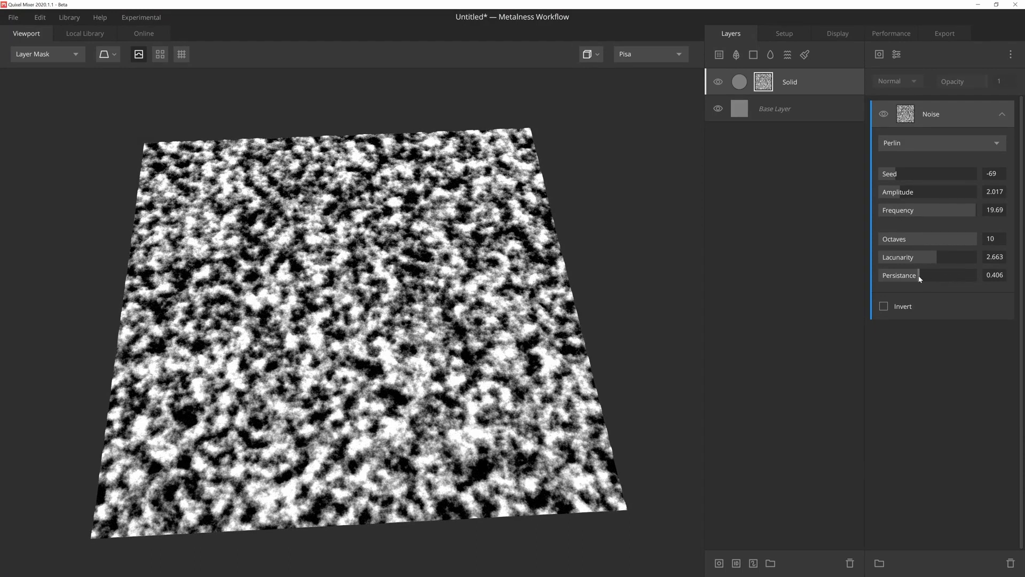
left_click(885, 306)
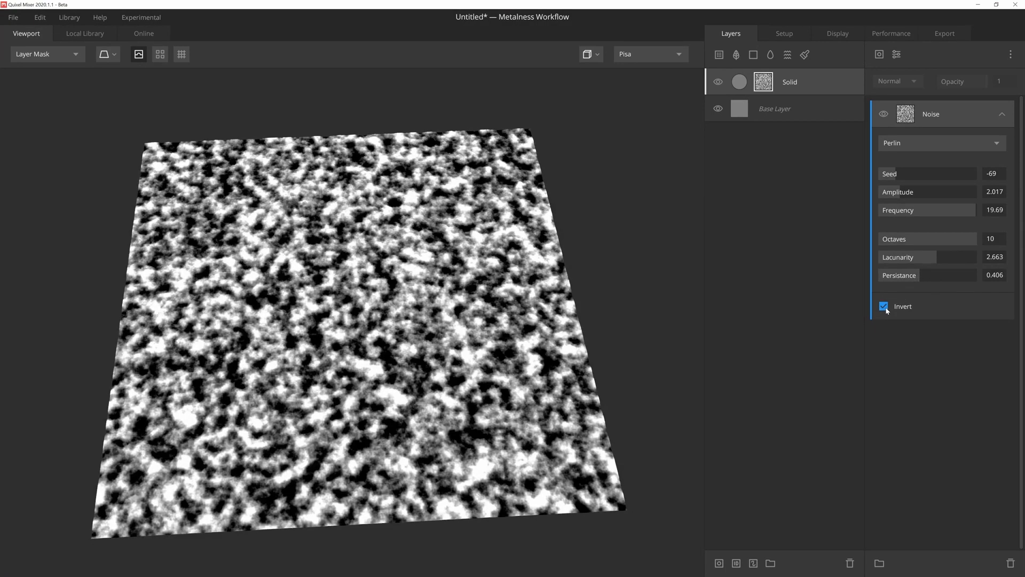
left_click(885, 307)
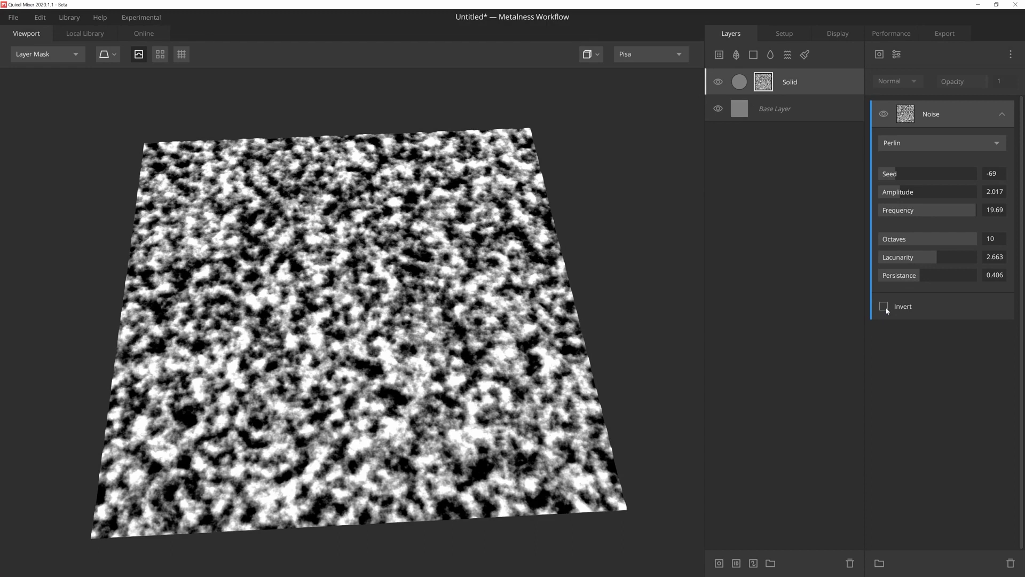
Step: Try the Simplex, Worley 1 and Worley 2 types on the noise mask, ending with Worley 3
left_click(934, 141)
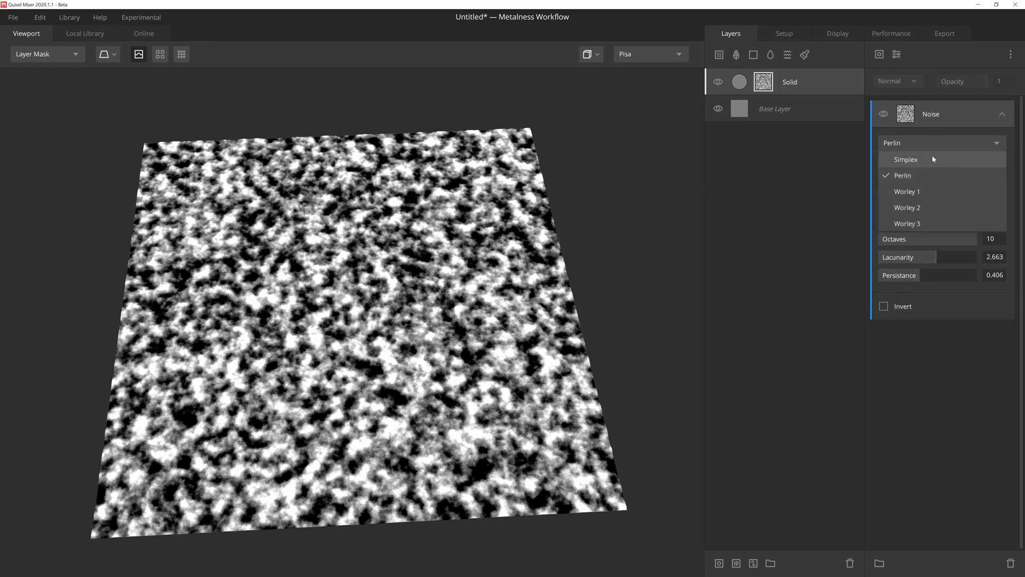
left_click(931, 155)
left_click(936, 148)
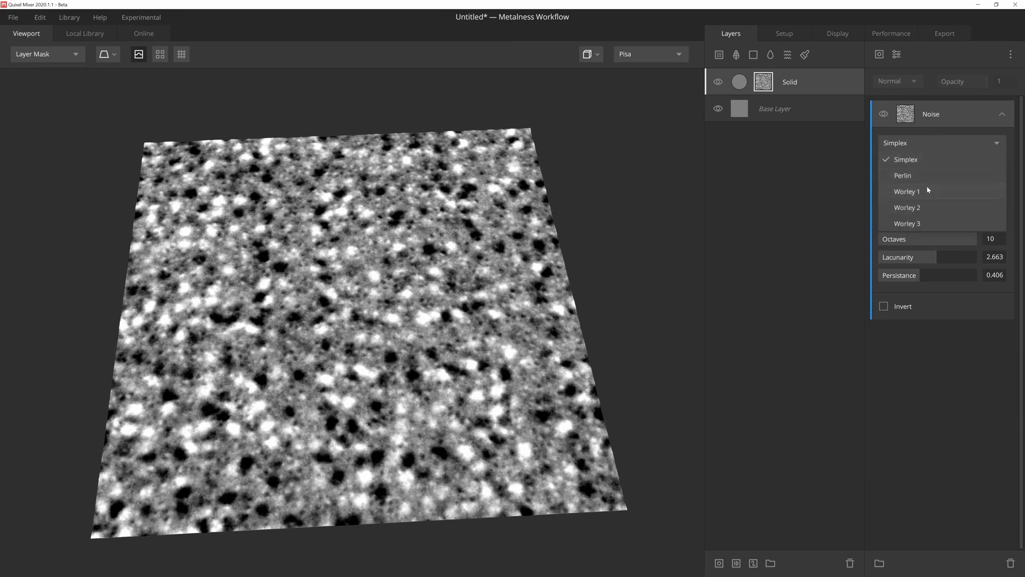
left_click(927, 185)
left_click(937, 148)
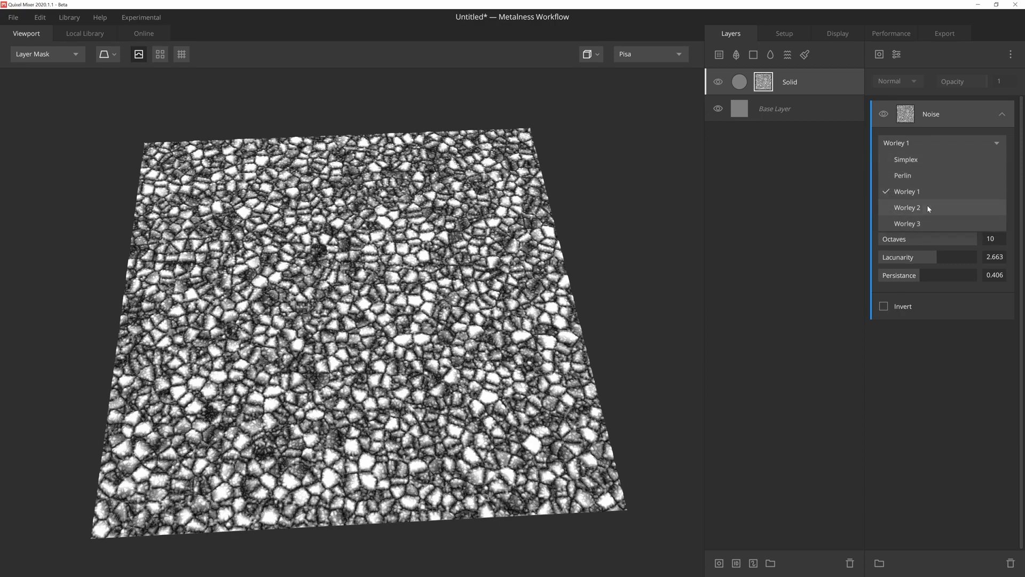
left_click(927, 206)
left_click(937, 146)
left_click(929, 222)
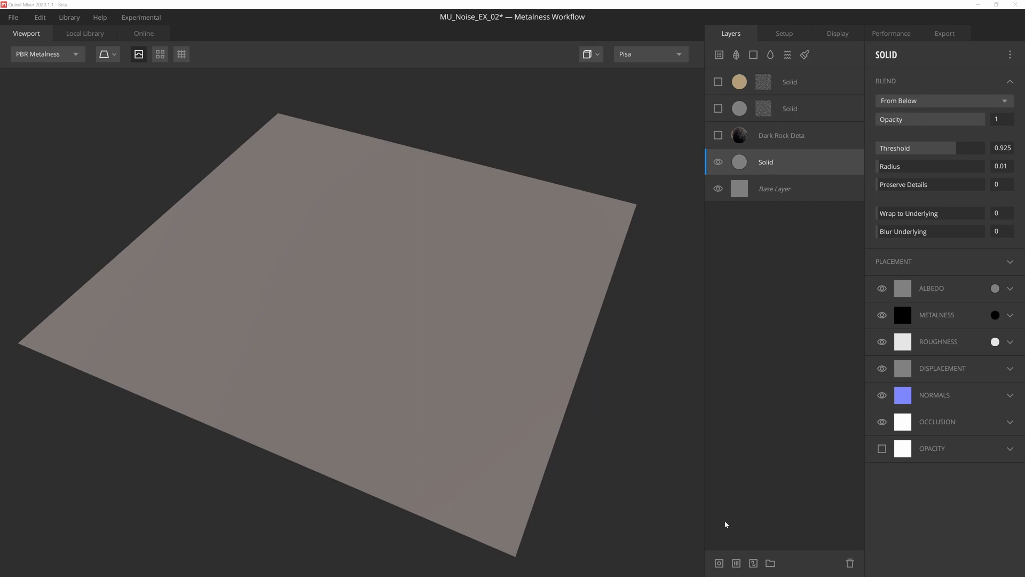
Step: Add a mask stack with a Worley 3 noise to the Solid layer directly above the Base Layer
left_click(719, 562)
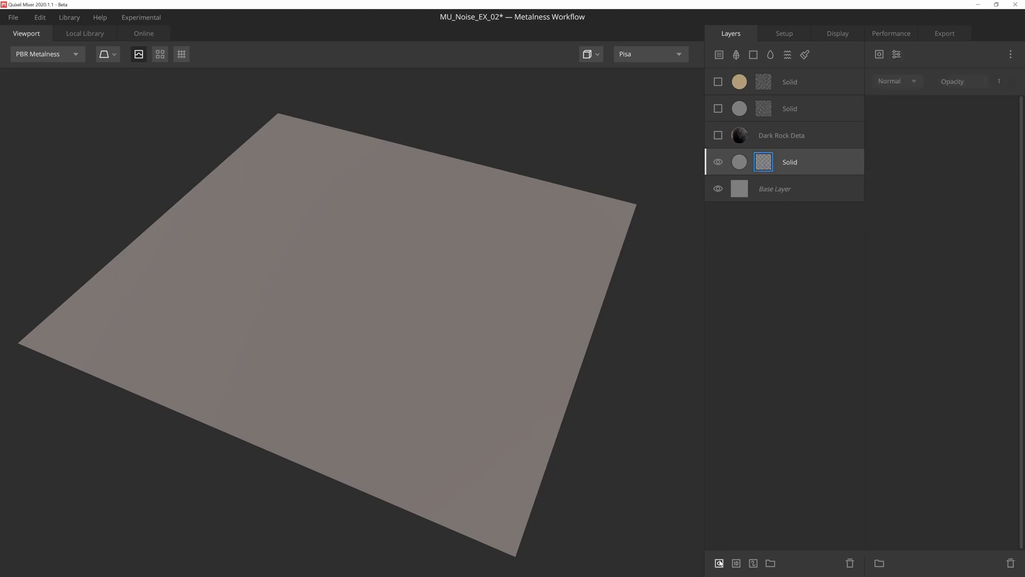
left_click(879, 55)
mouse_move(908, 103)
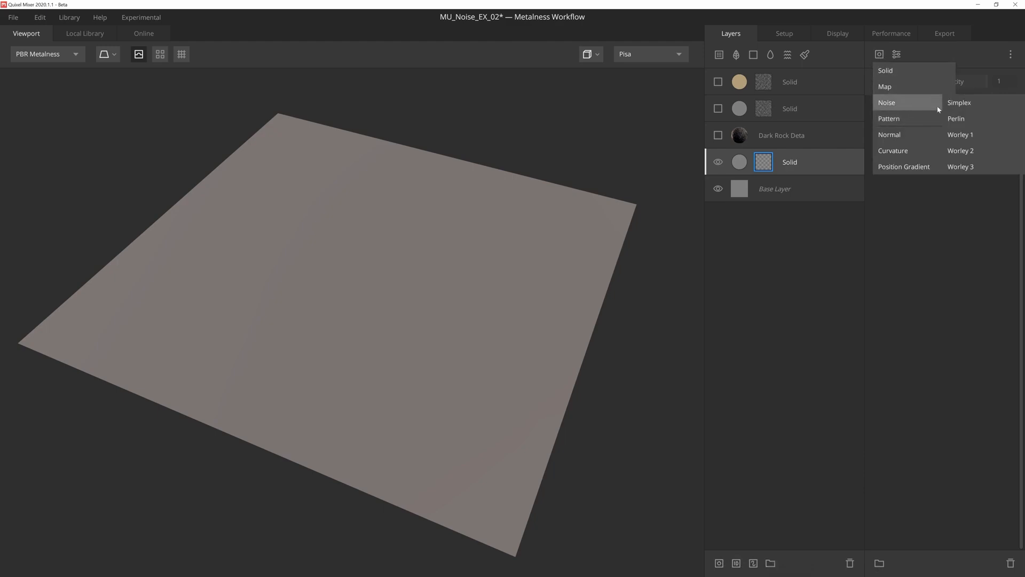
left_click(961, 167)
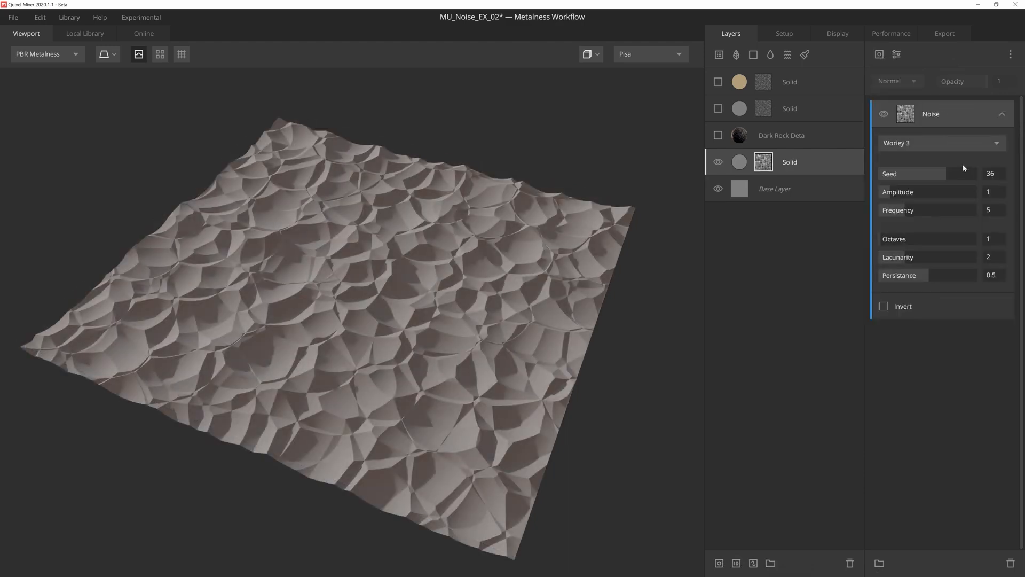
Step: Set the Worley 3 noise to amplitude 0.801, frequency 4.448, octaves 10 and lacunarity 1.765
left_click_drag(889, 192, 902, 209)
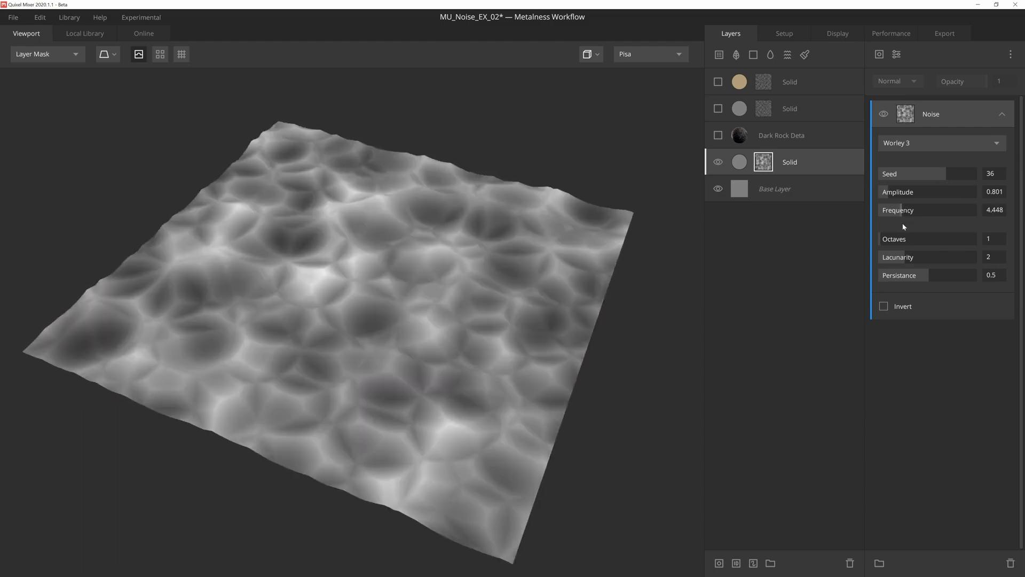
left_click_drag(886, 241, 976, 239)
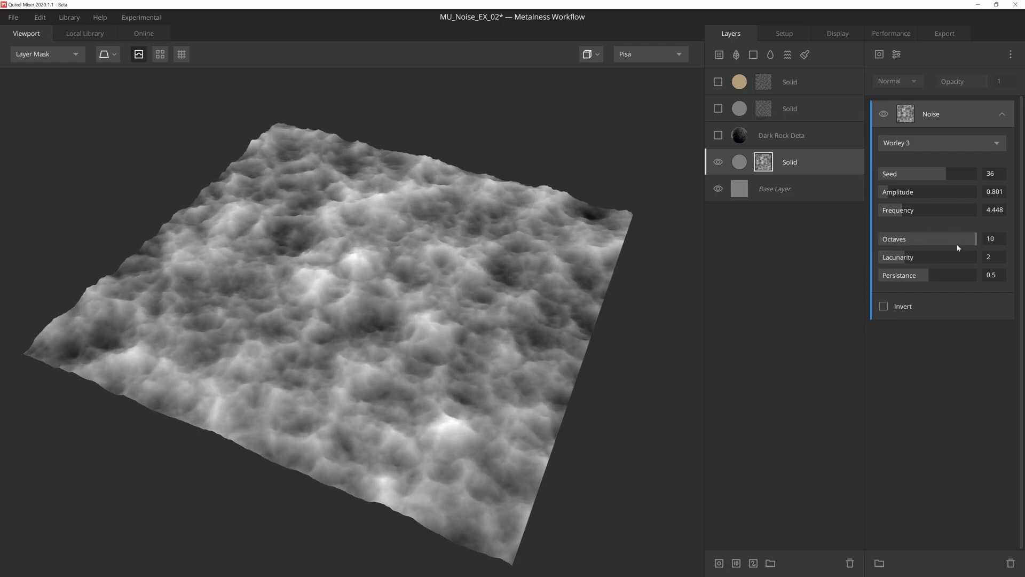
left_click_drag(904, 258, 893, 259)
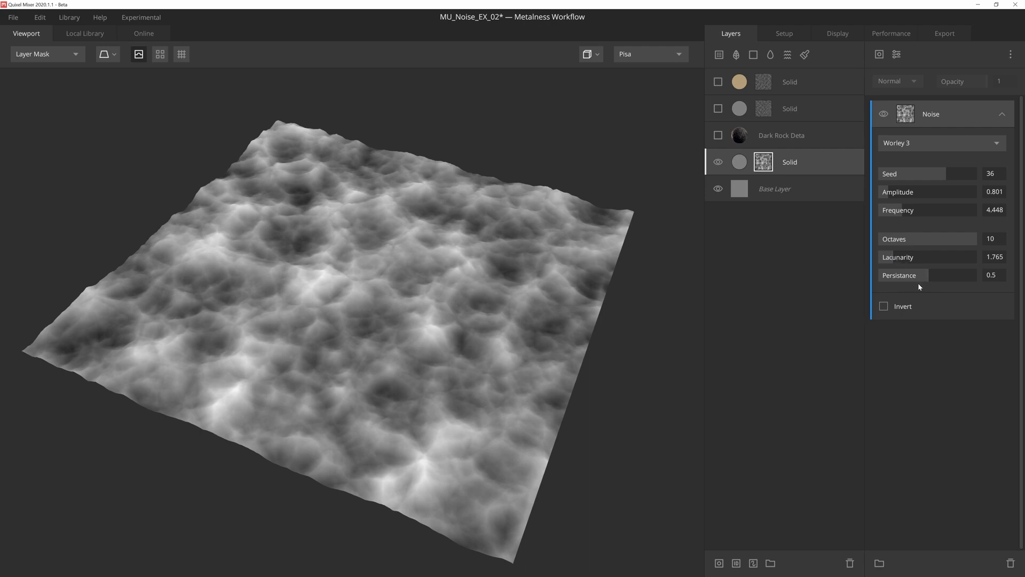
Step: Add a Gradient Remap modifier above the noise with a range of 0.163 to 0.885, and return to the PBR Metalness view
left_click(897, 54)
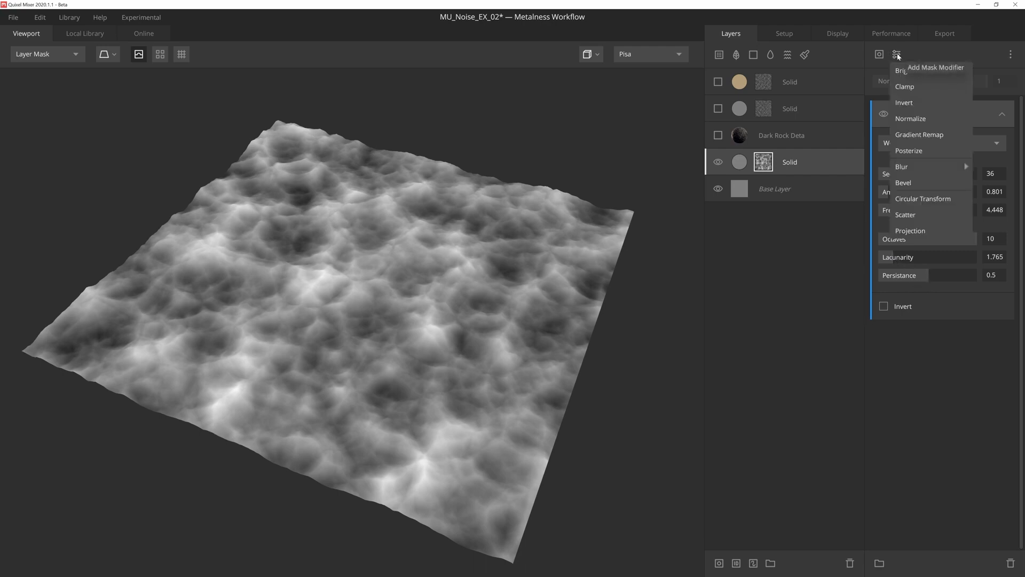
left_click(926, 137)
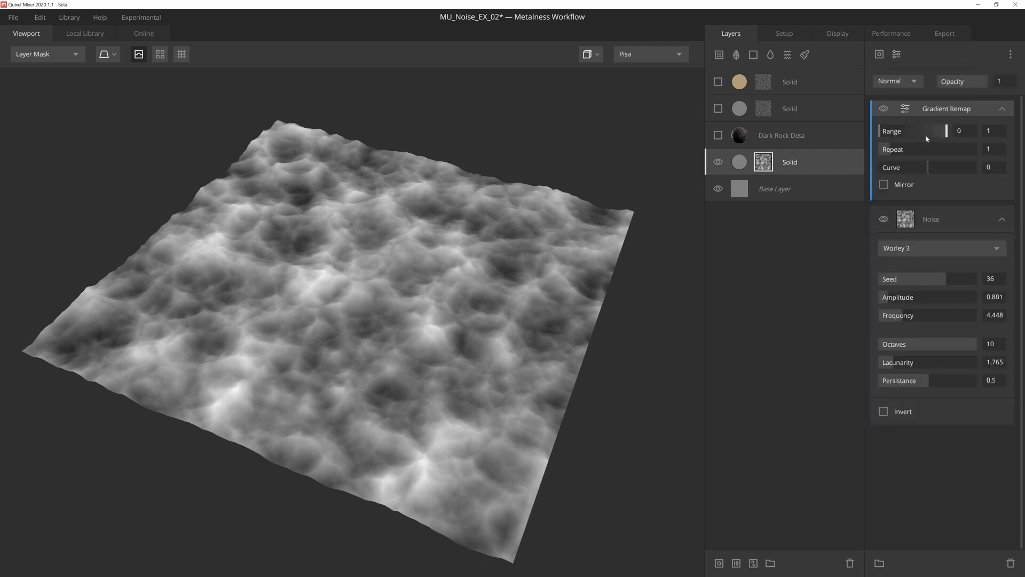
left_click_drag(880, 131, 940, 133)
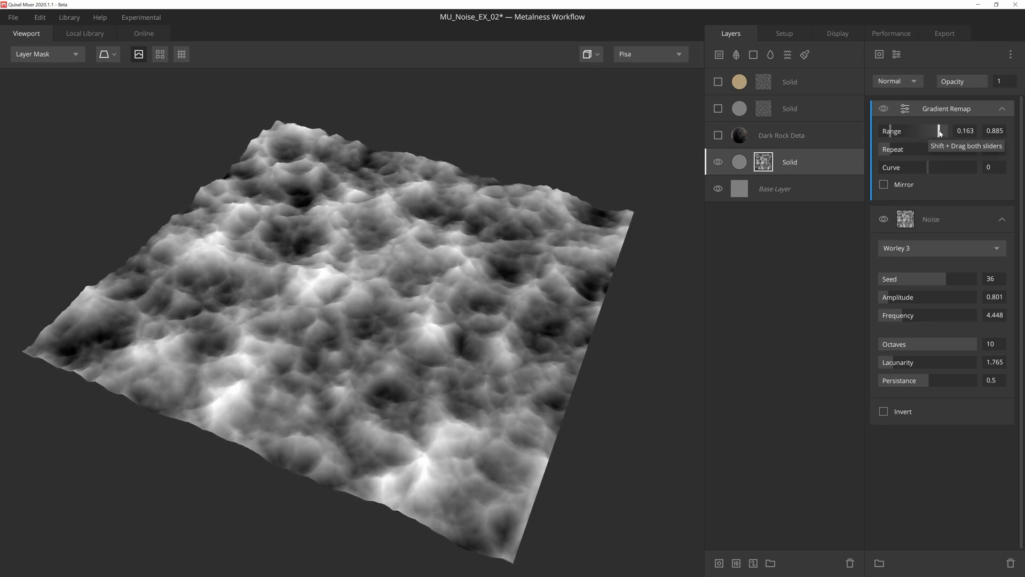
key("m")
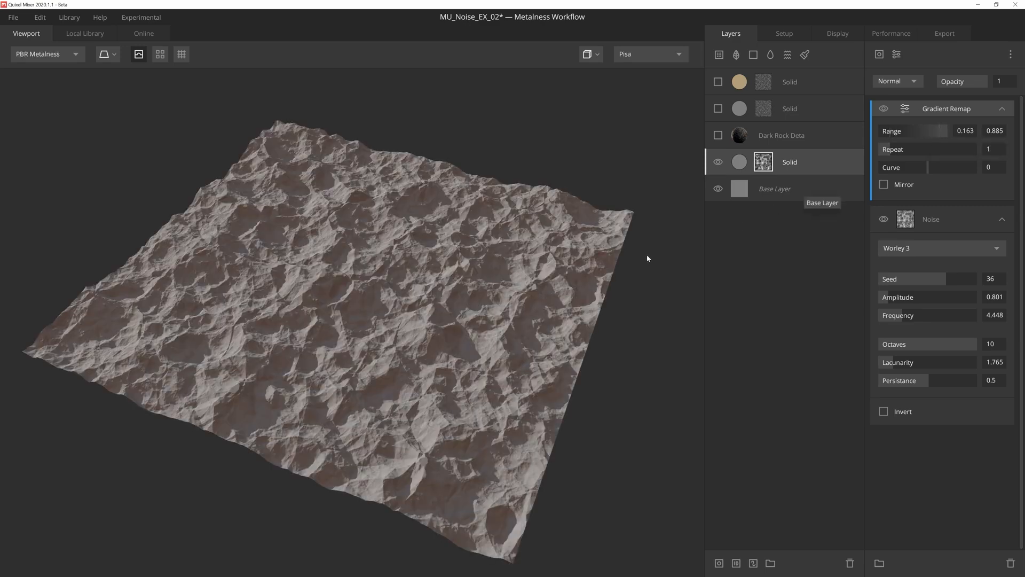
Step: Show the hidden dark rock layer and the two masked Solid layers above it
mouse_move(646, 256)
left_mouse_down()
mouse_move(638, 249)
mouse_move(644, 259)
left_mouse_up()
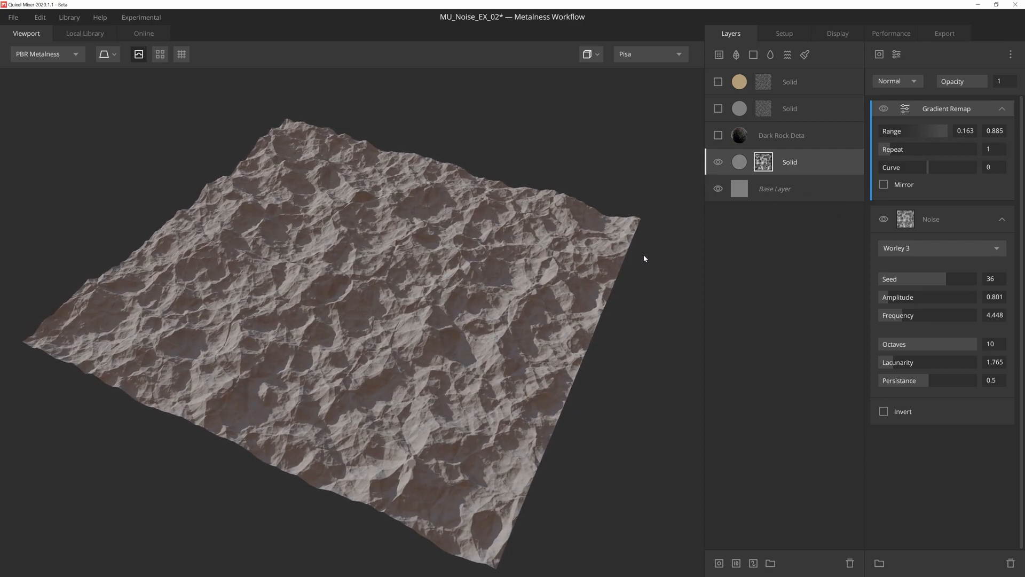
left_click(718, 135)
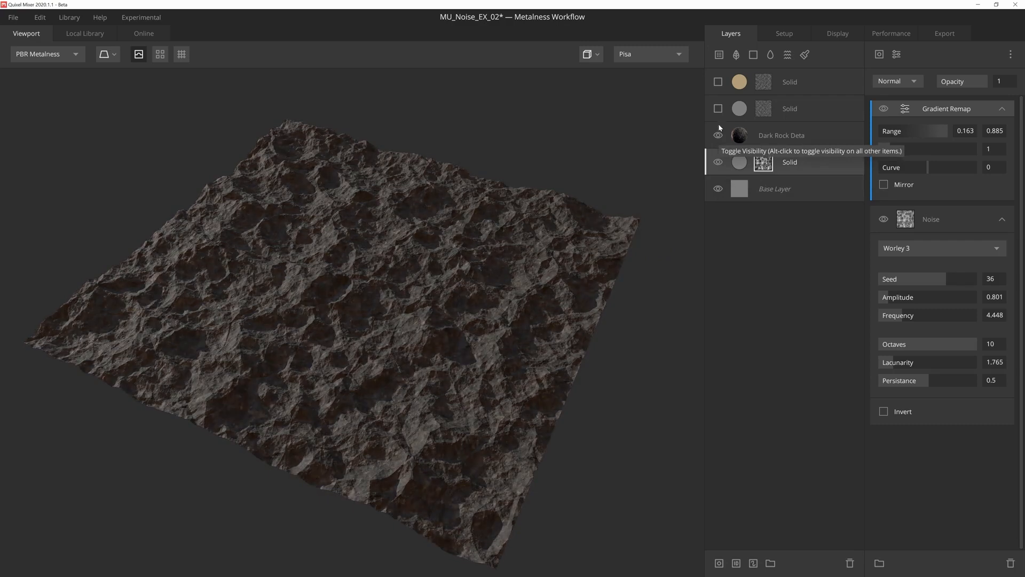
left_click(718, 109)
left_click(718, 82)
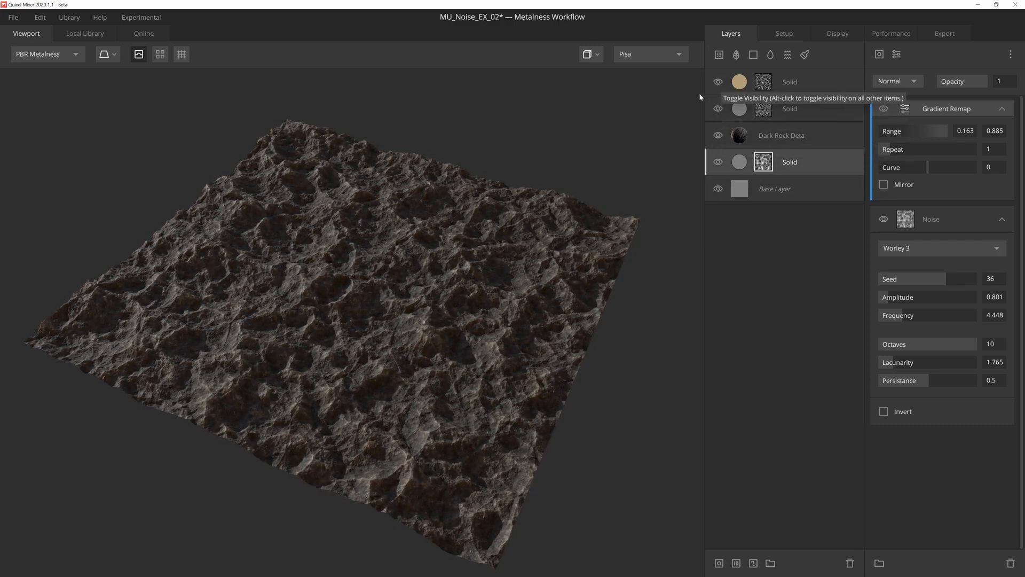
mouse_move(619, 156)
left_mouse_down()
mouse_move(595, 156)
mouse_move(572, 189)
mouse_move(540, 201)
mouse_move(550, 183)
mouse_move(613, 167)
left_mouse_up()
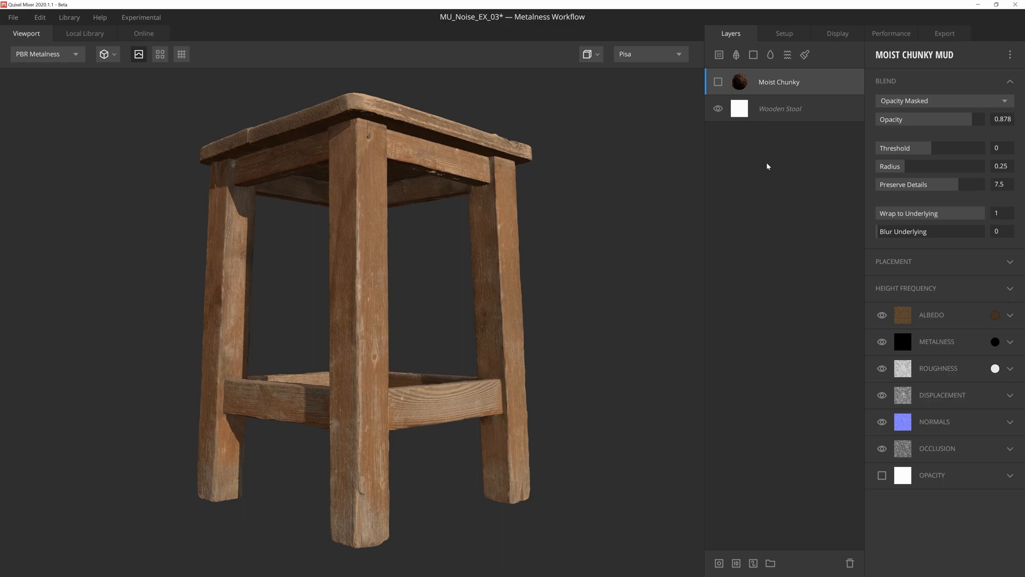
Step: Show the Moist Chunky Mud layer on the wooden stool and give it a mask stack with a Position Gradient
left_click(718, 82)
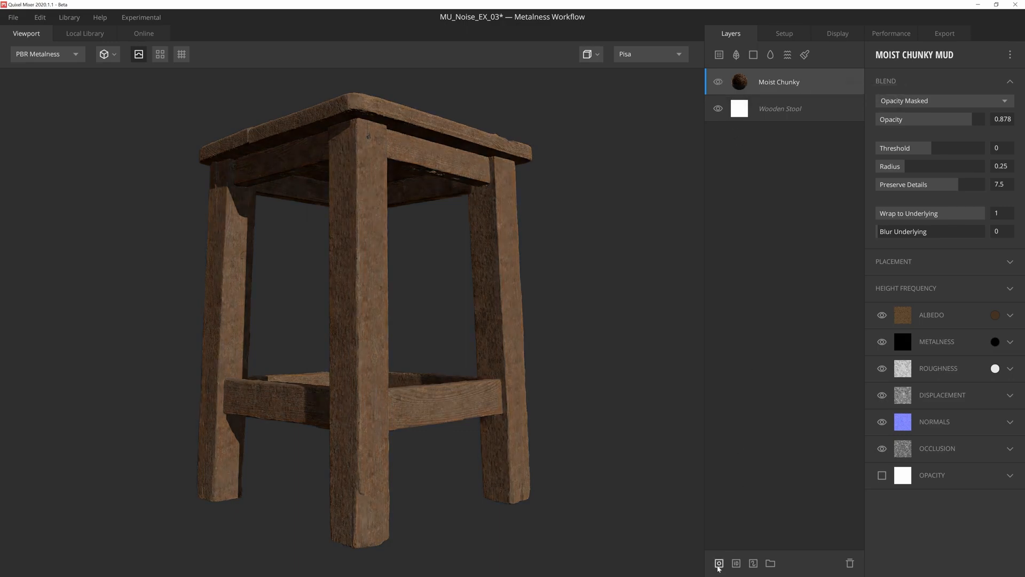
left_click(719, 564)
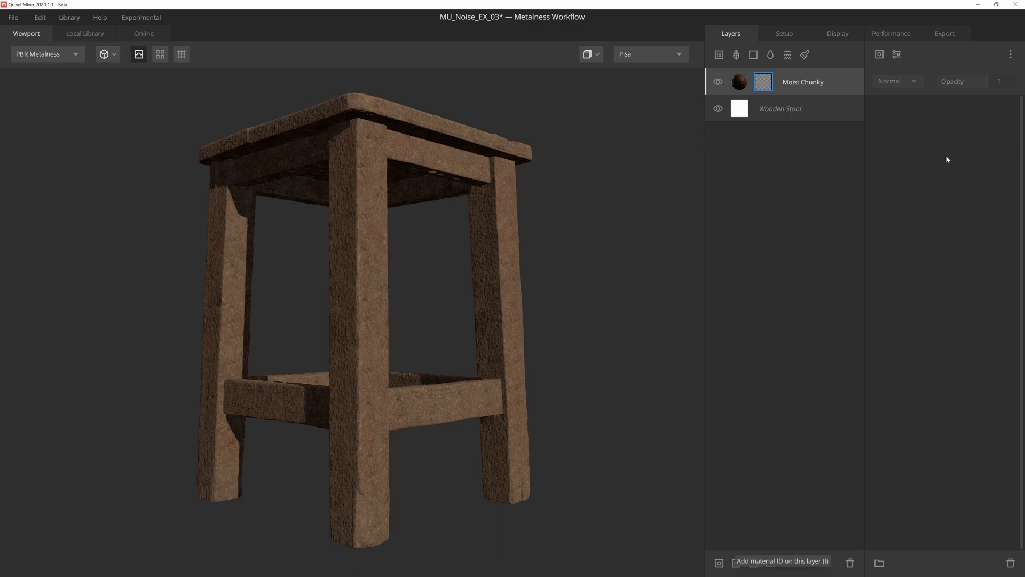
left_click(879, 54)
mouse_move(897, 105)
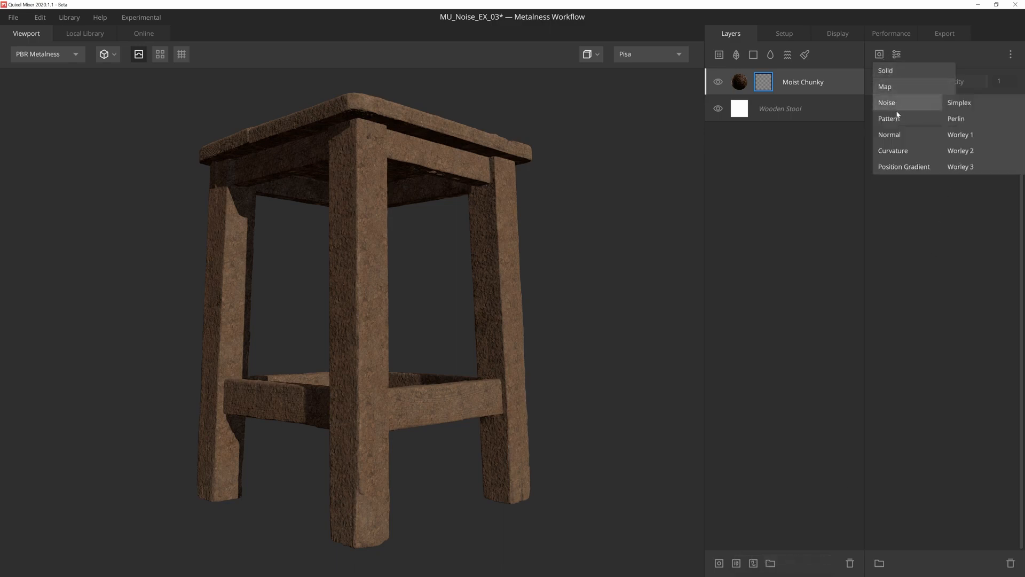
left_click(897, 167)
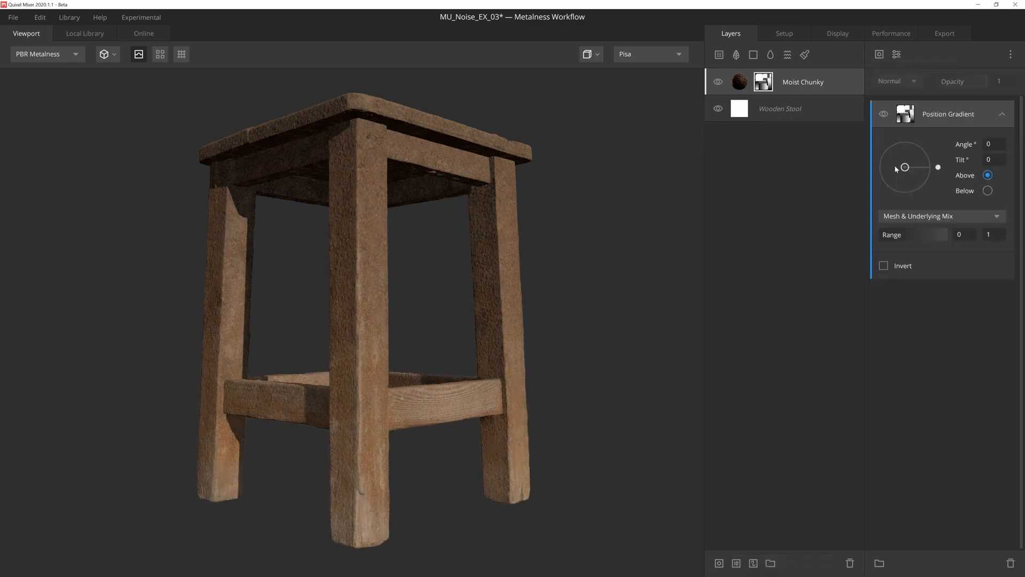
Step: In the layer mask view, set the Position Gradient's range to 0.147 to 0.46 and invert it
key("m")
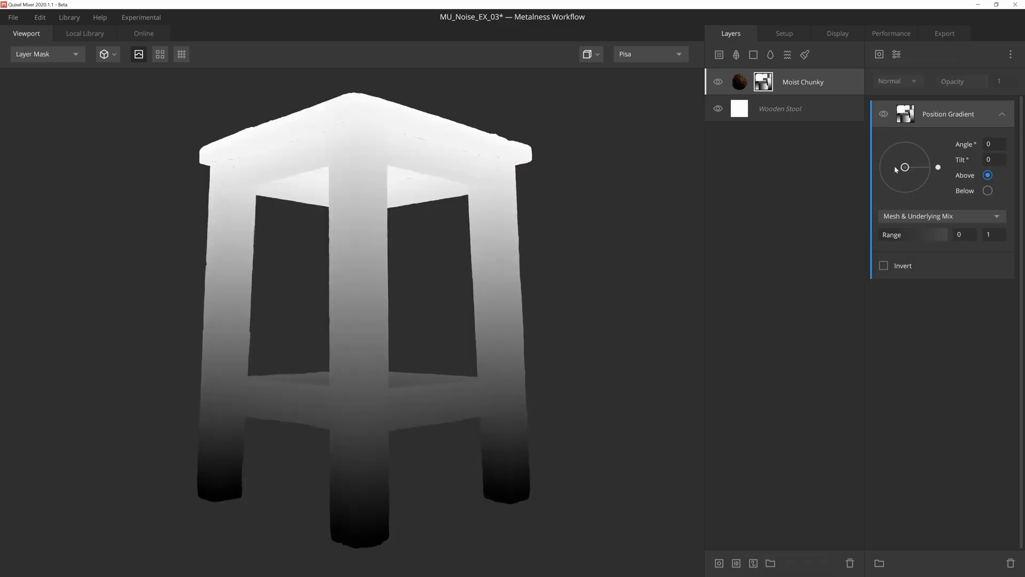
left_click_drag(879, 235, 880, 235)
left_click_drag(885, 237, 911, 235)
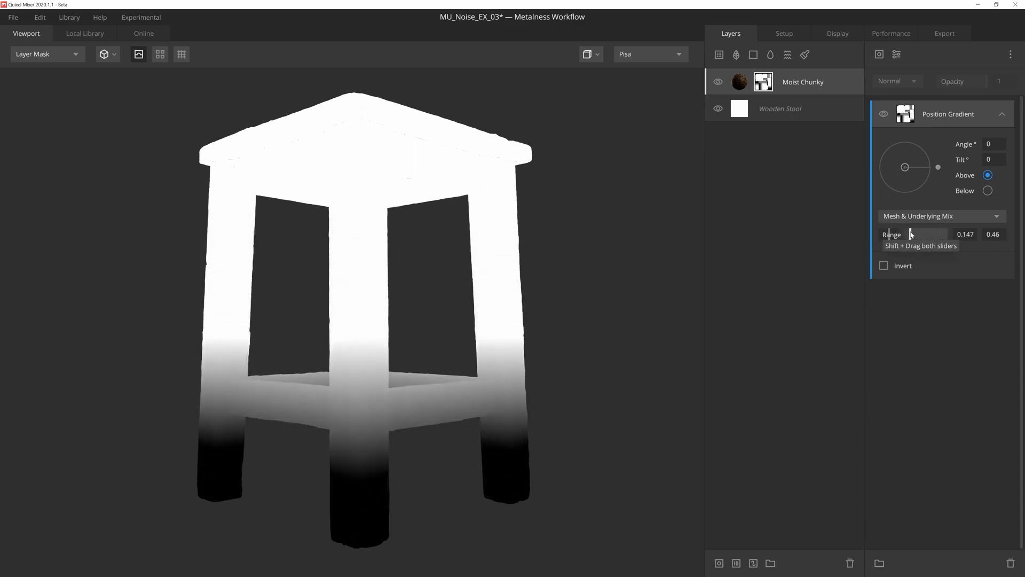
left_click(884, 266)
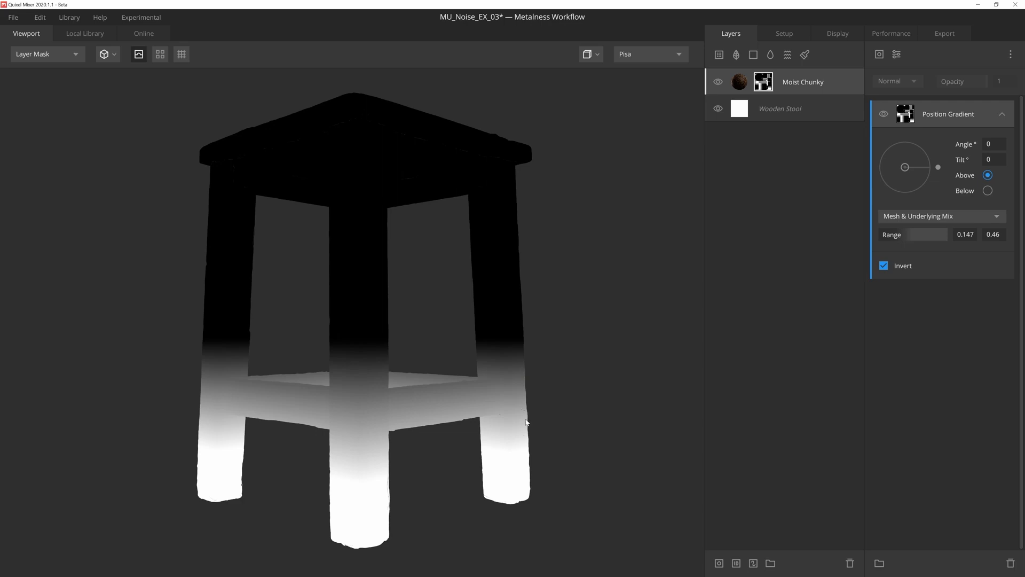
Step: Add a Perlin noise above the Position Gradient with seed -49, amplitude 1.934, frequency 20, octaves 7, lacunarity 2.646 and persistance 0.876
left_click(879, 55)
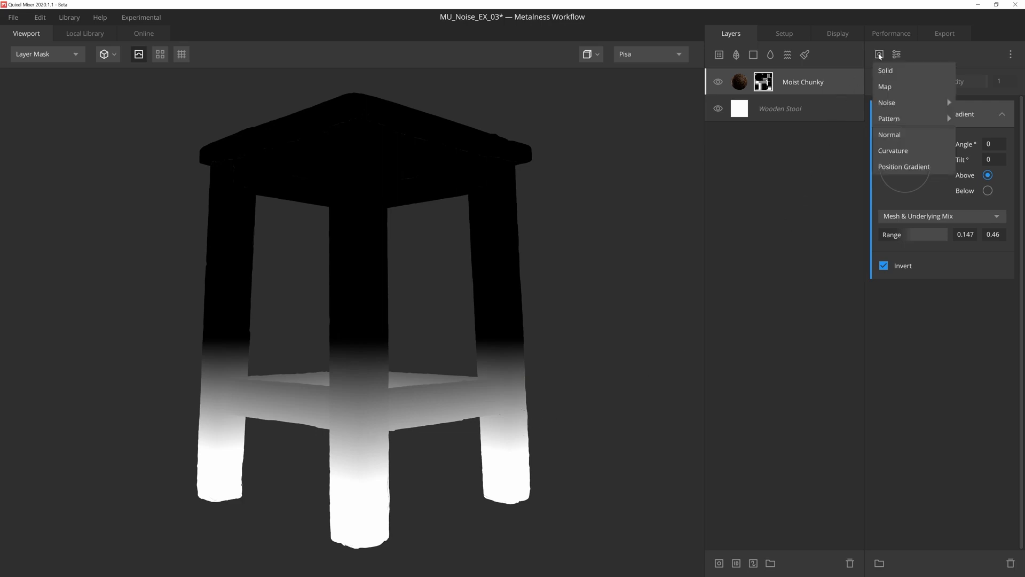
mouse_move(907, 102)
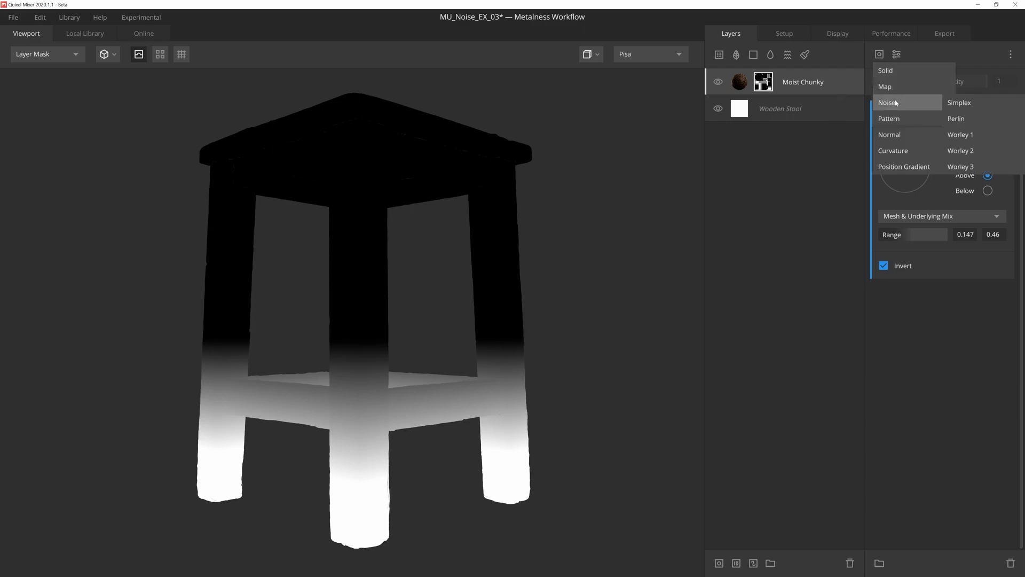
left_click(960, 118)
left_click_drag(902, 191, 977, 210)
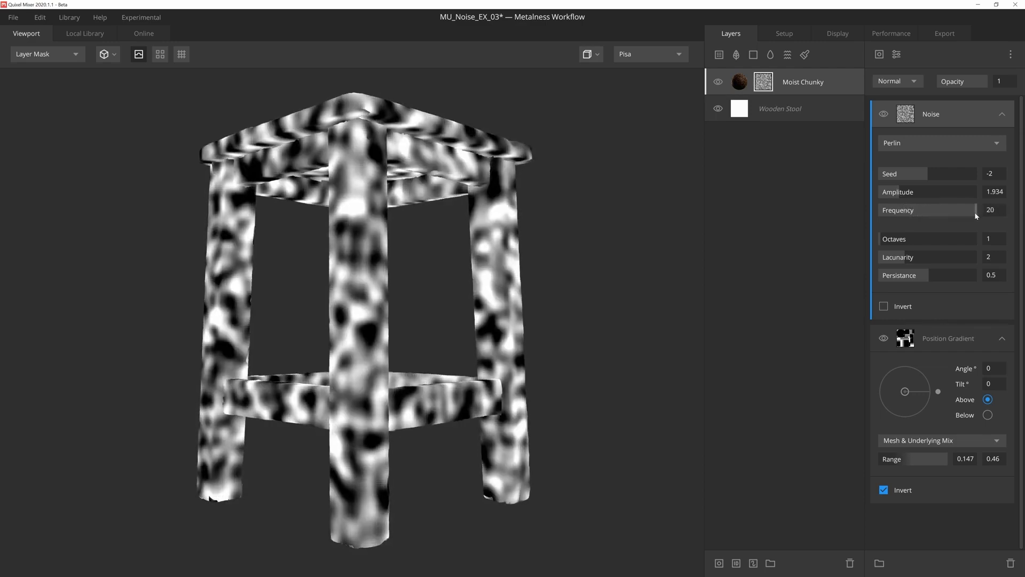
left_click_drag(884, 240, 965, 275)
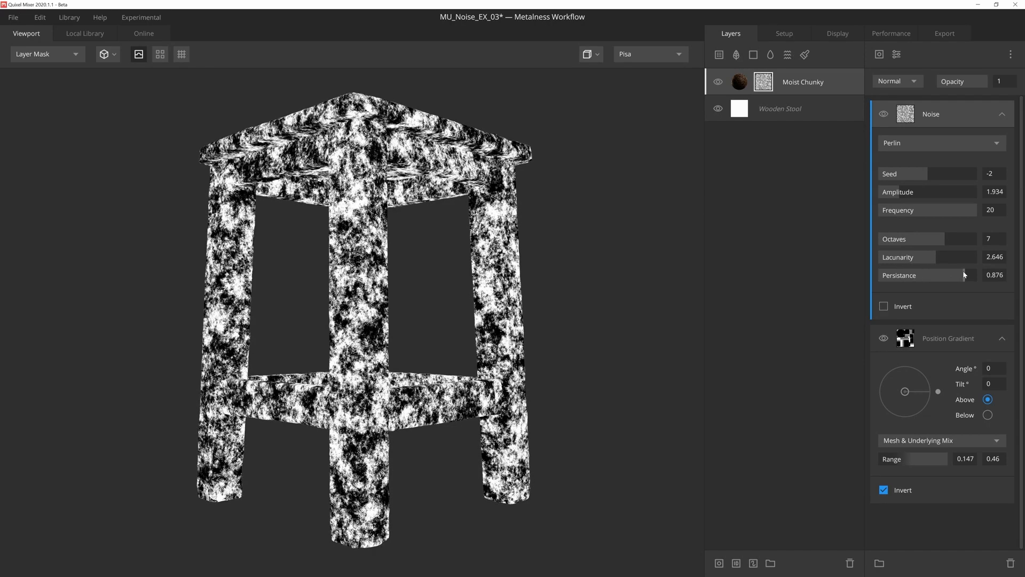
left_click_drag(929, 174, 905, 174)
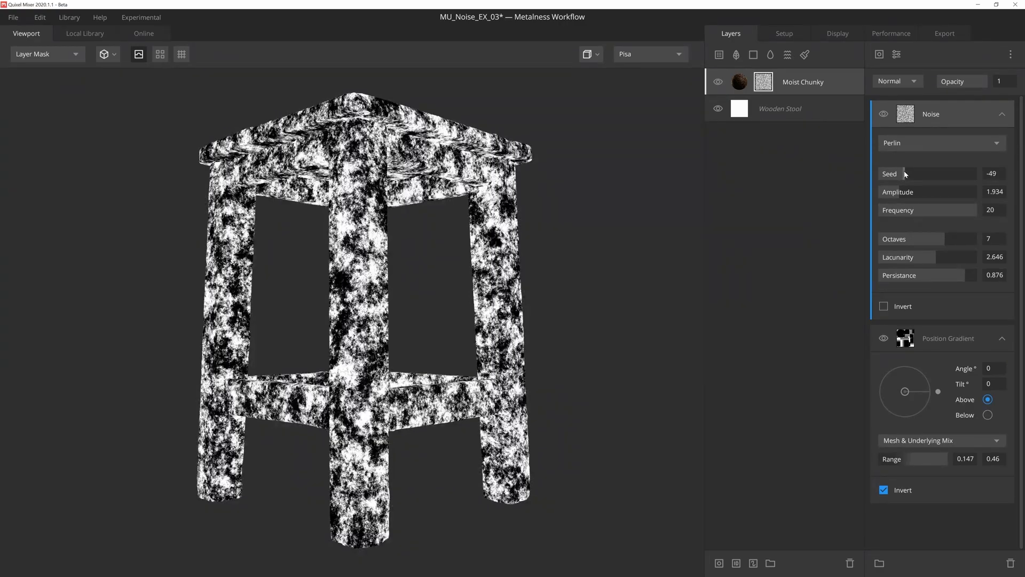
Step: Set the blend mode of the Perlin noise above the Position Gradient to Overlay
left_click(893, 84)
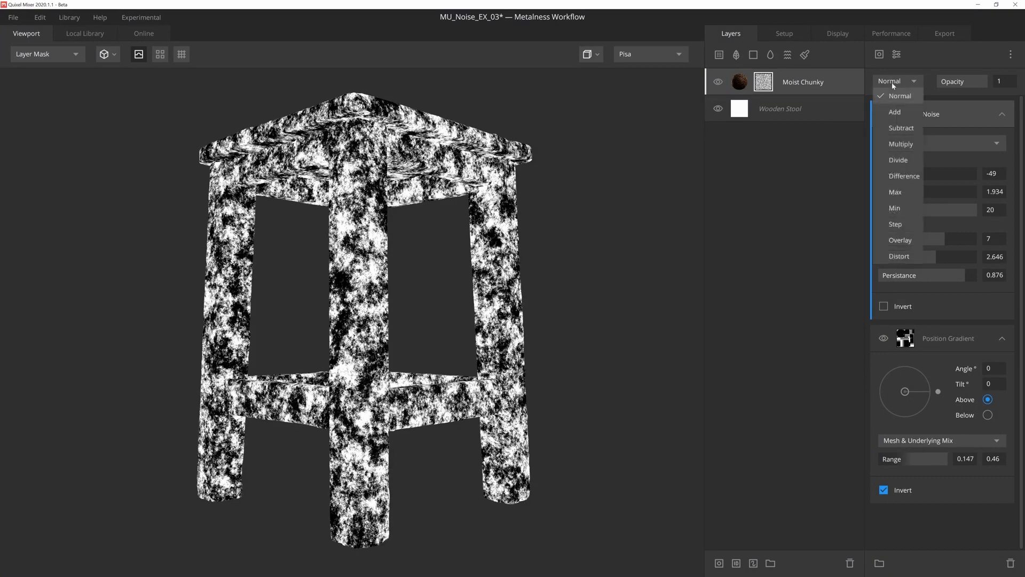
left_click(902, 239)
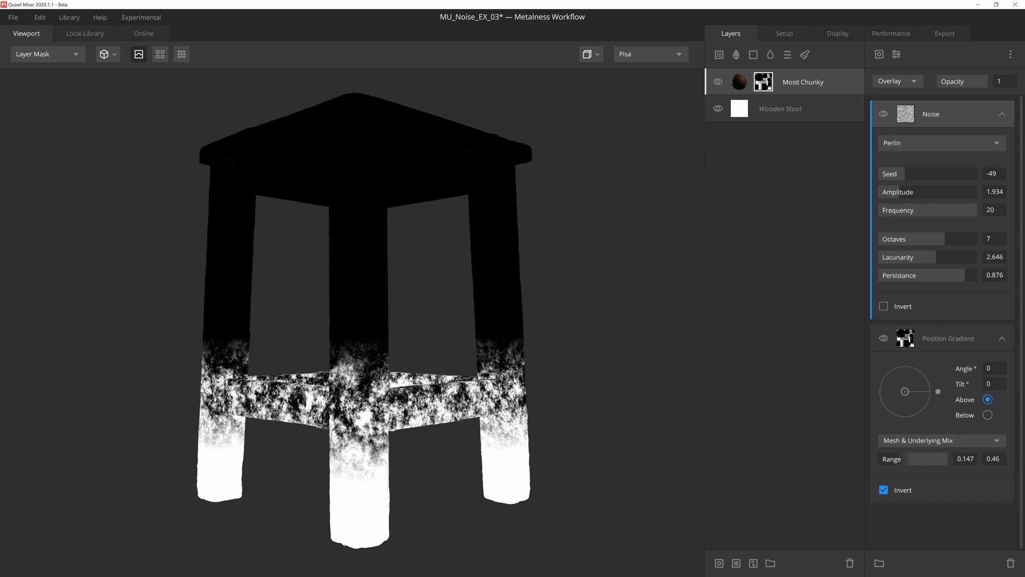
Step: Add a second Perlin noise on top of the mask stack with amplitude 5.47 and frequency 7.044
left_click(879, 53)
mouse_move(916, 101)
left_click(961, 118)
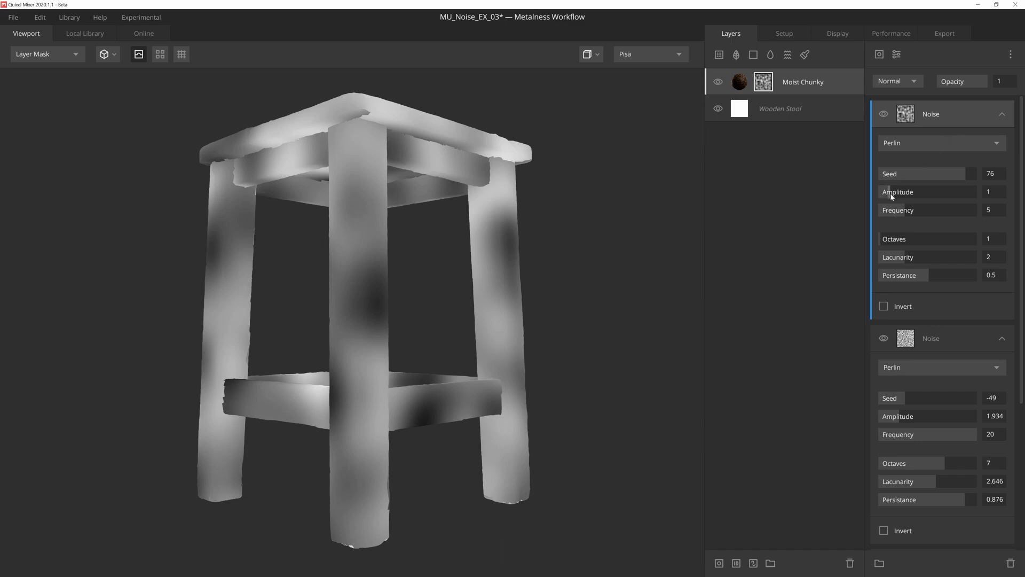
left_click_drag(893, 193, 933, 196)
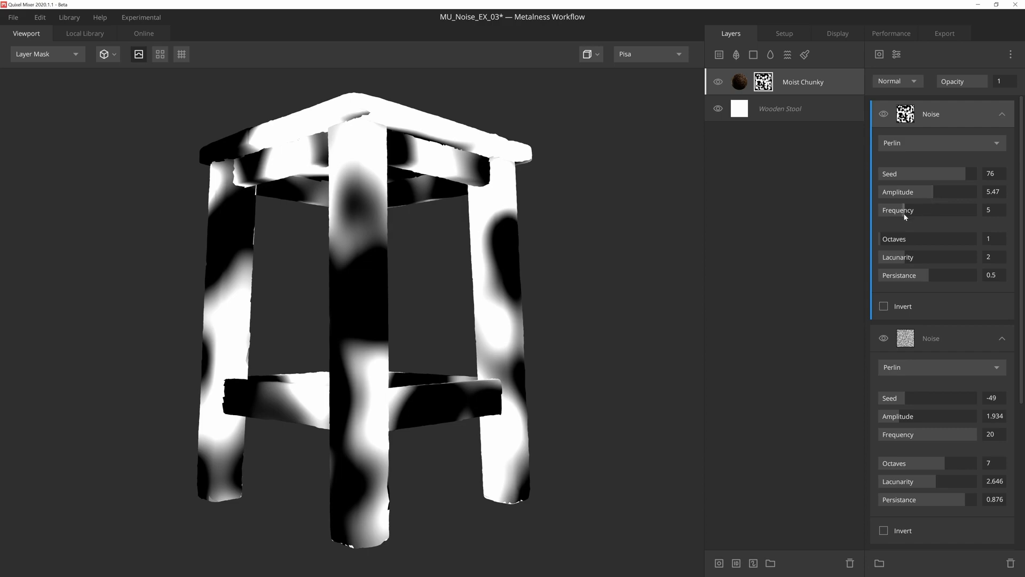
left_click_drag(905, 214, 914, 214)
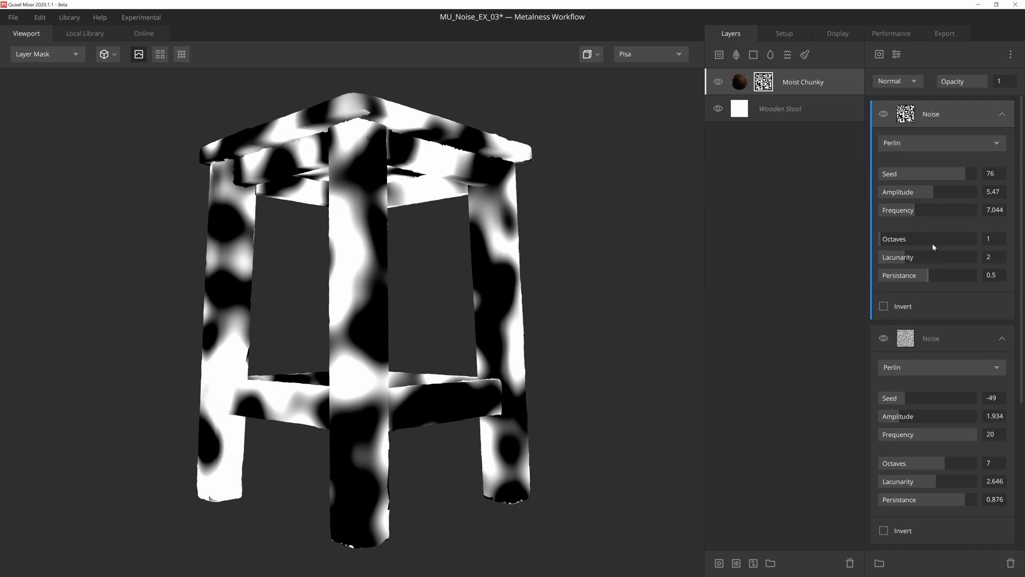
Step: Blend the second Perlin noise with Overlay and set its seed to 25
left_click(907, 84)
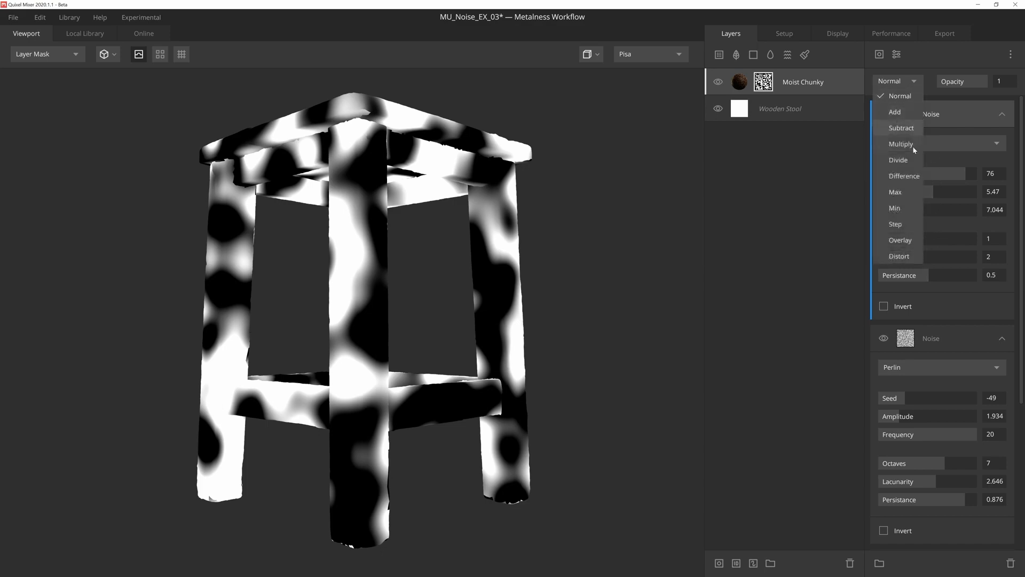
left_click(910, 240)
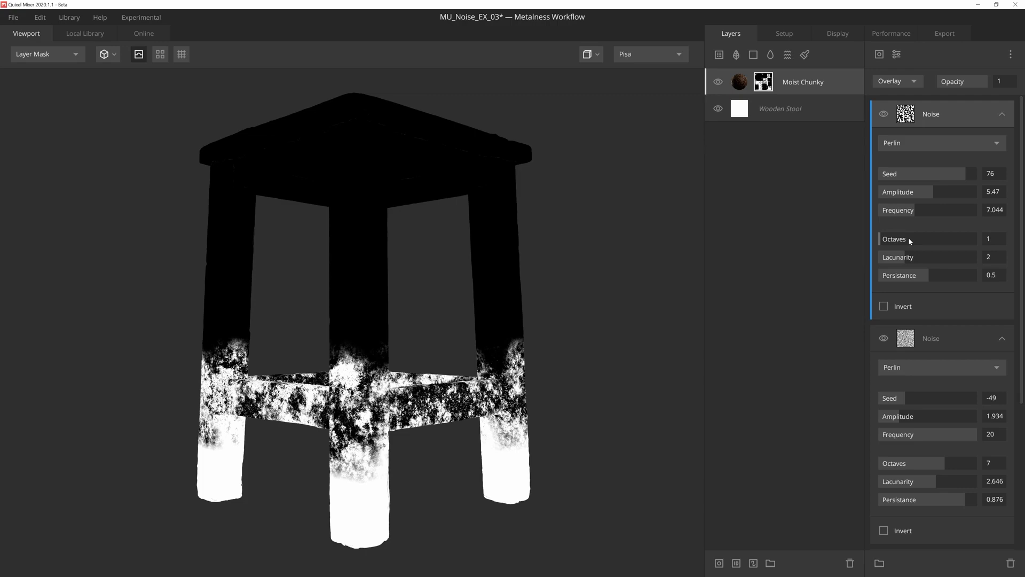
mouse_move(931, 175)
left_mouse_down()
mouse_move(960, 171)
mouse_move(942, 175)
left_mouse_up()
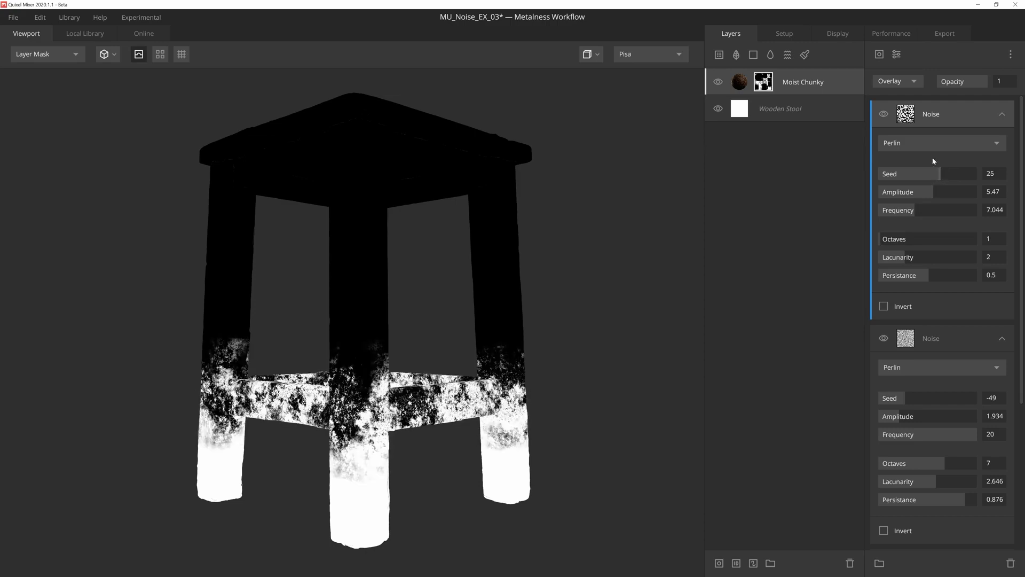
Step: Add a third Perlin noise on top with amplitude 0.608, frequency 9.061, octaves 6, lacunarity 2.715 and persistance 0.953
left_click(880, 55)
mouse_move(897, 101)
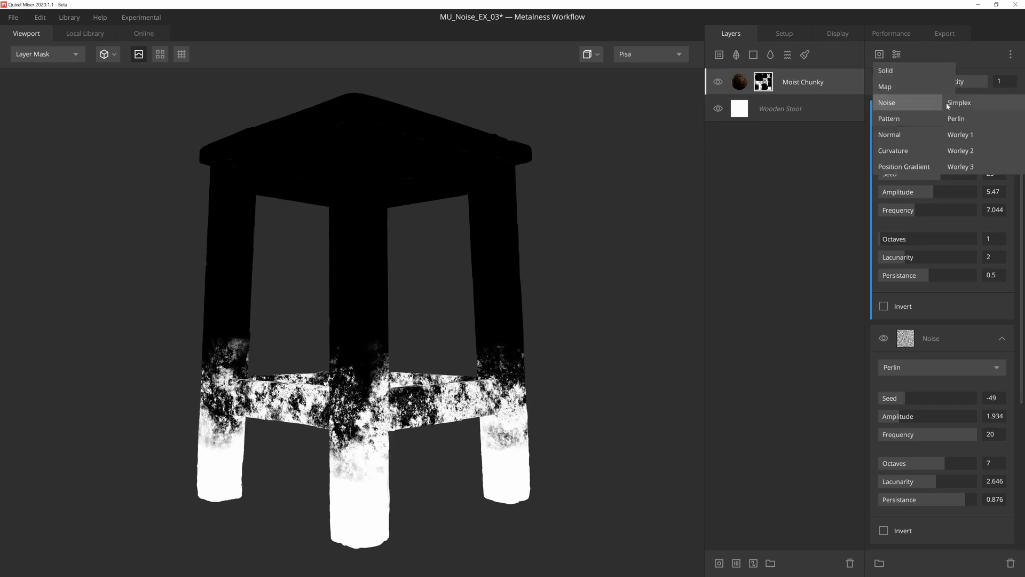
left_click(959, 118)
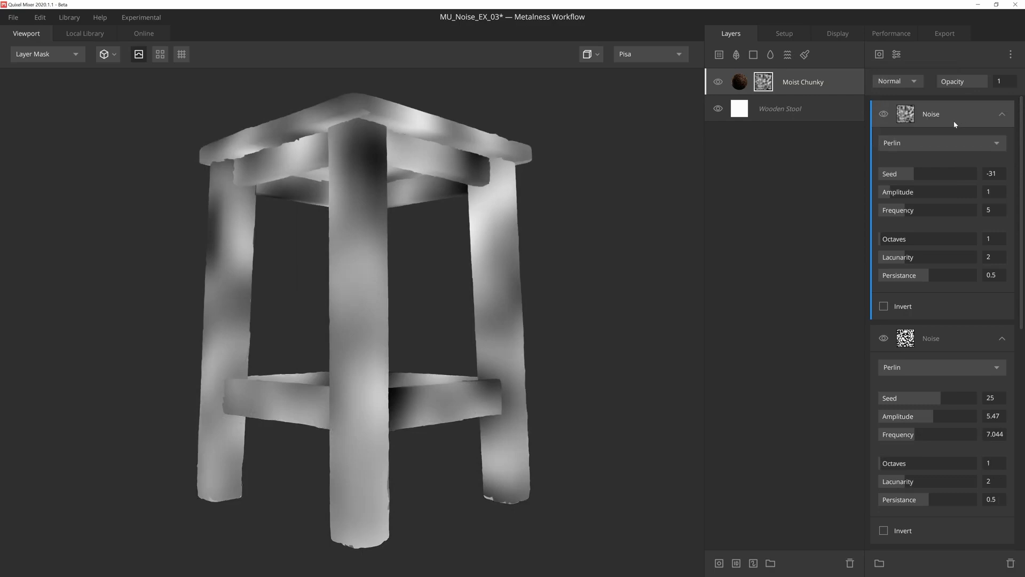
left_click_drag(891, 195, 886, 194)
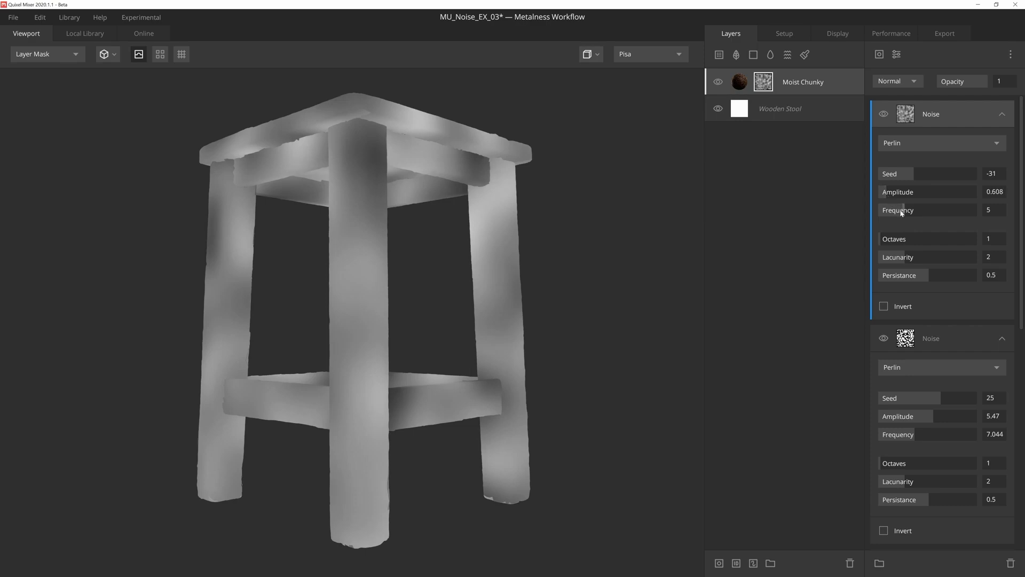
left_click_drag(903, 210, 924, 211)
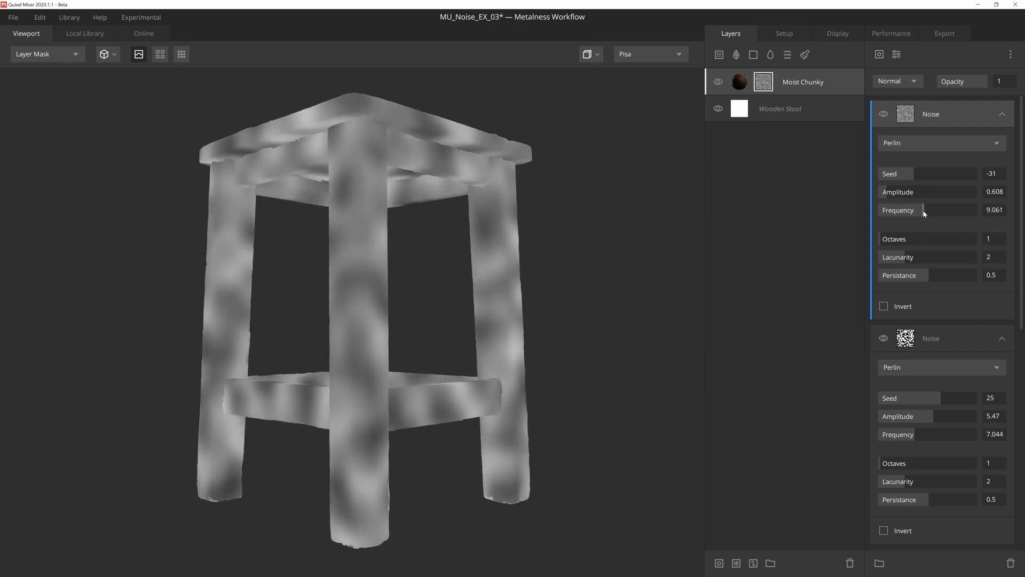
left_click_drag(880, 238, 972, 275)
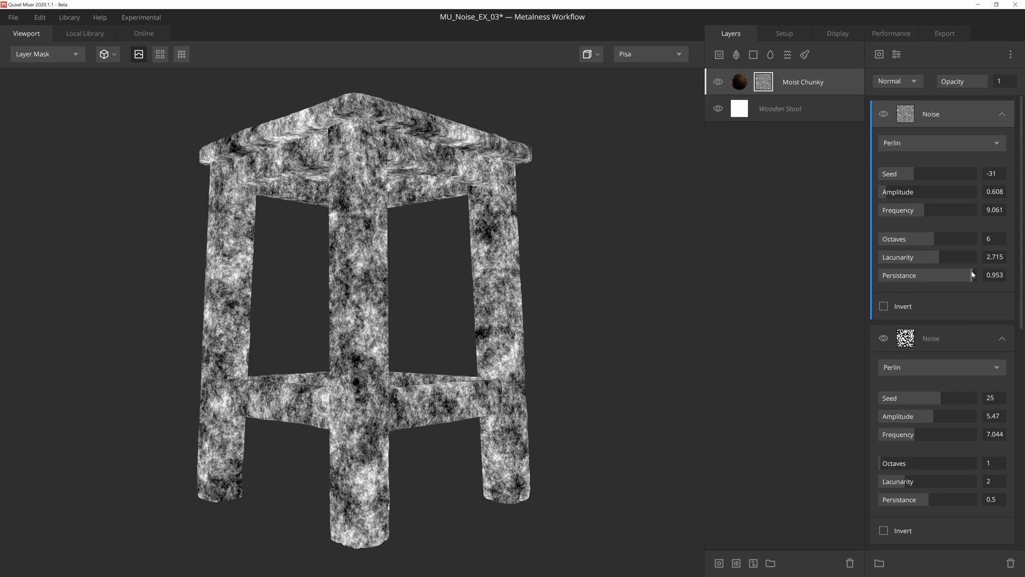
Step: Blend the third Perlin noise with Multiply at 0.385 opacity and return to the PBR Metalness view to inspect the stool
left_click(907, 81)
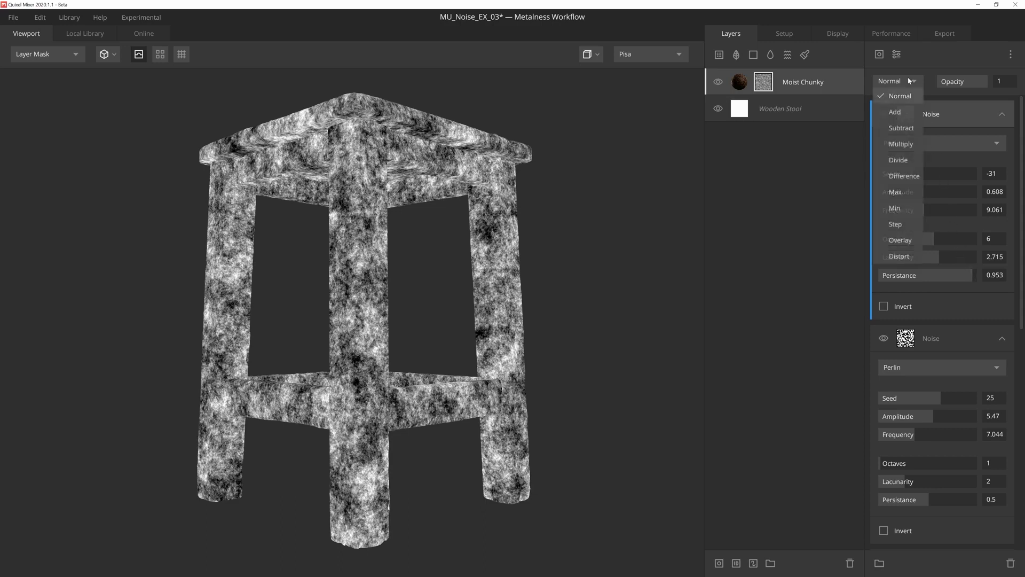
left_click(911, 142)
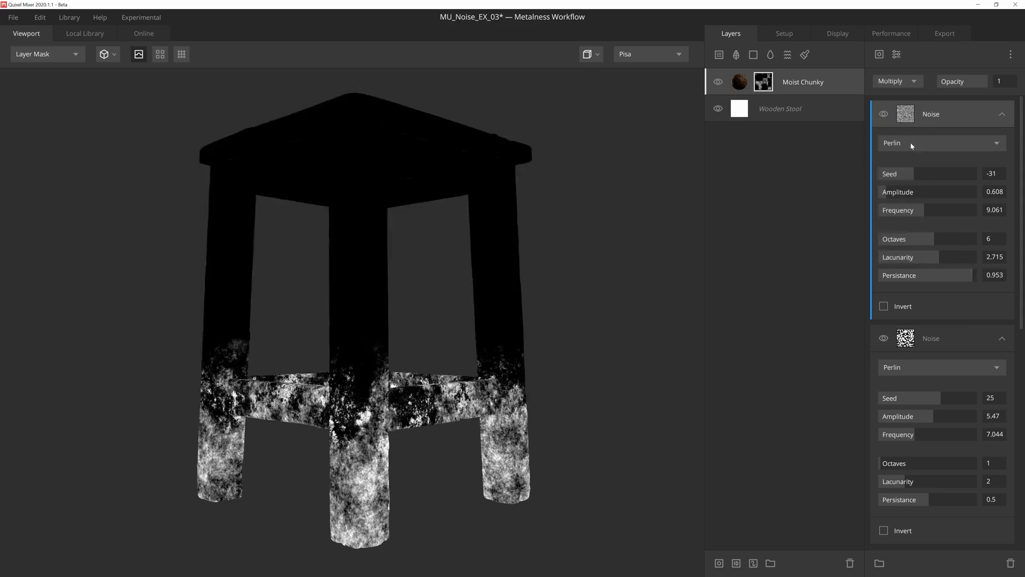
left_click_drag(982, 83, 959, 81)
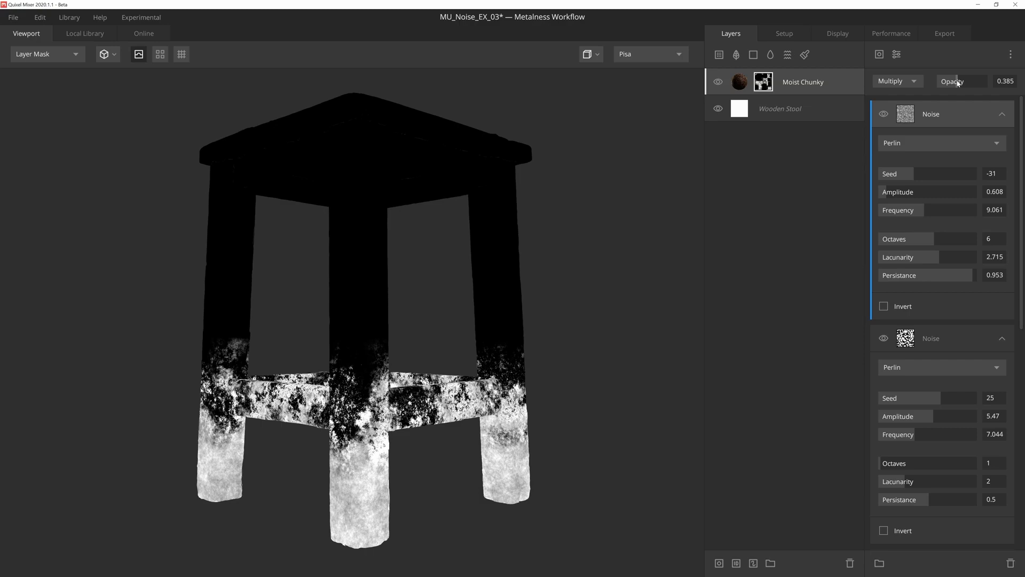
key("m")
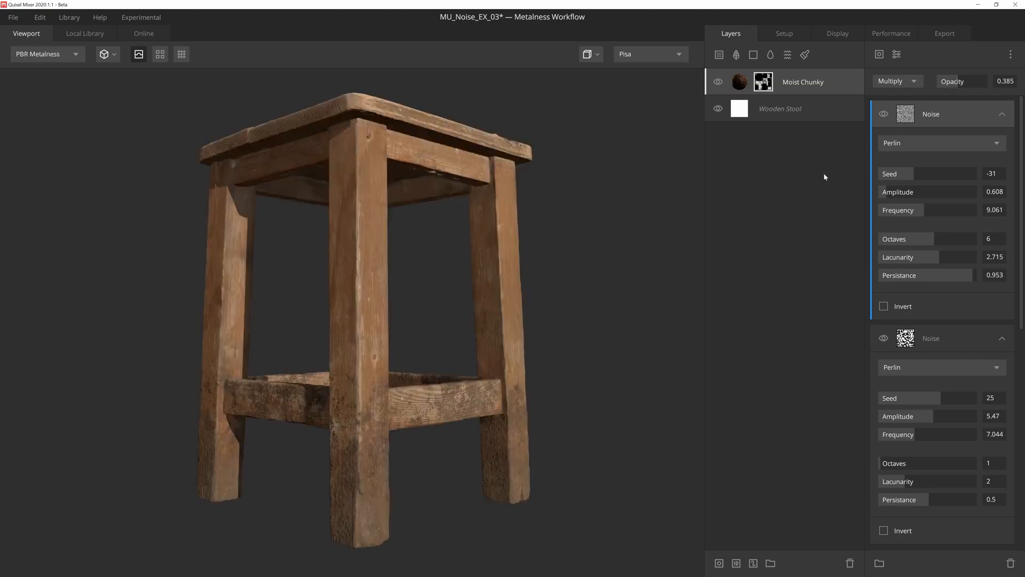
mouse_move(596, 233)
left_mouse_down()
mouse_move(613, 247)
mouse_move(570, 242)
mouse_move(561, 230)
mouse_move(578, 225)
mouse_move(605, 237)
left_mouse_up()
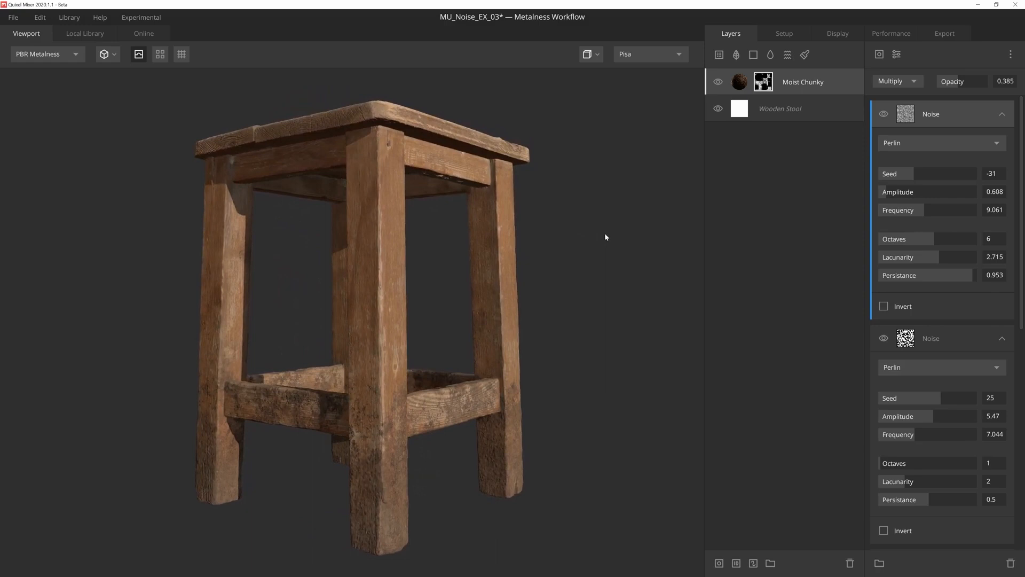